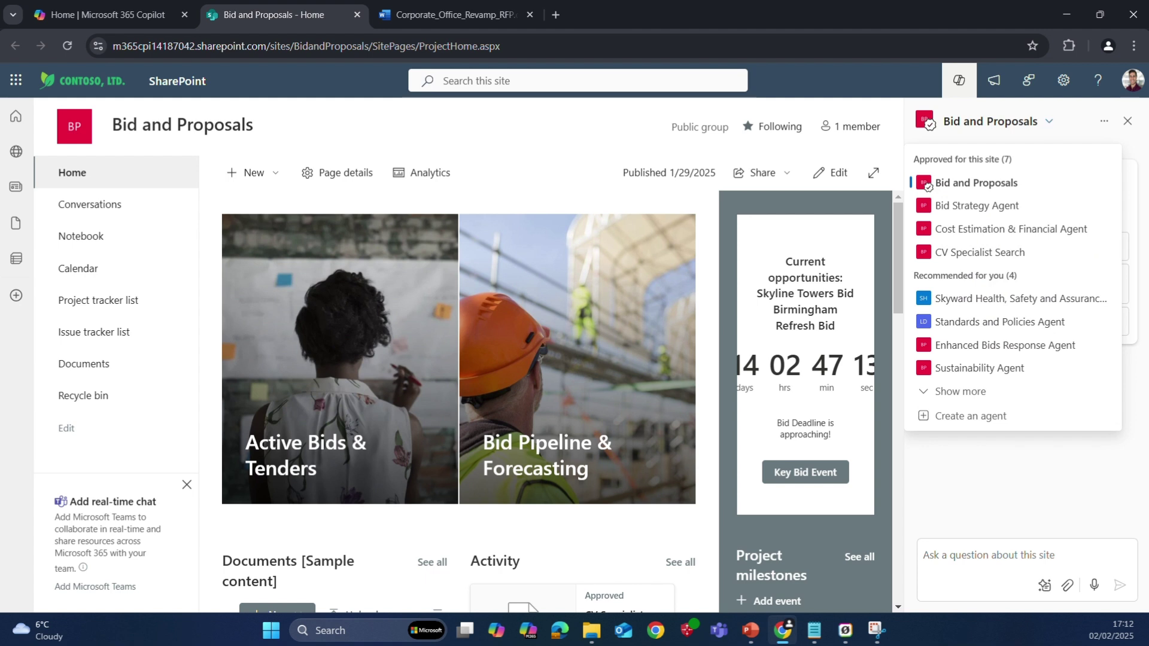
# Ask the Bid and Proposals agent "Find me the latest bid for HVAC technologies" and review its answer down to the project highlights.
pyautogui.hotkey('alt', 'Tab')
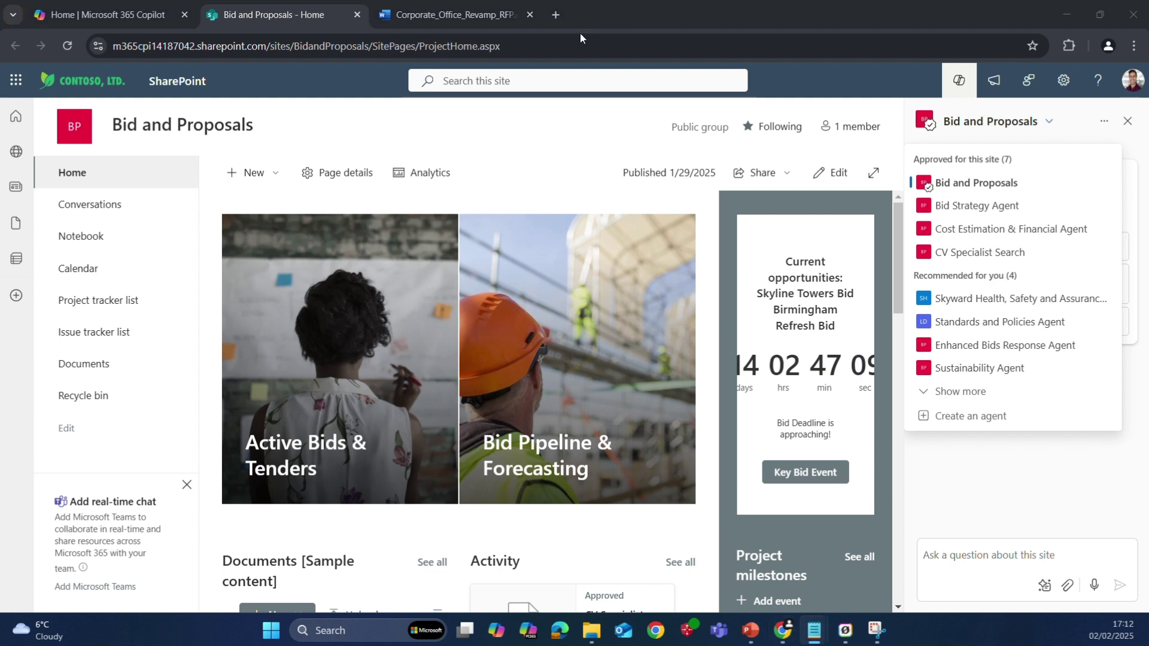
pyautogui.click(899, 74)
pyautogui.click(1049, 121)
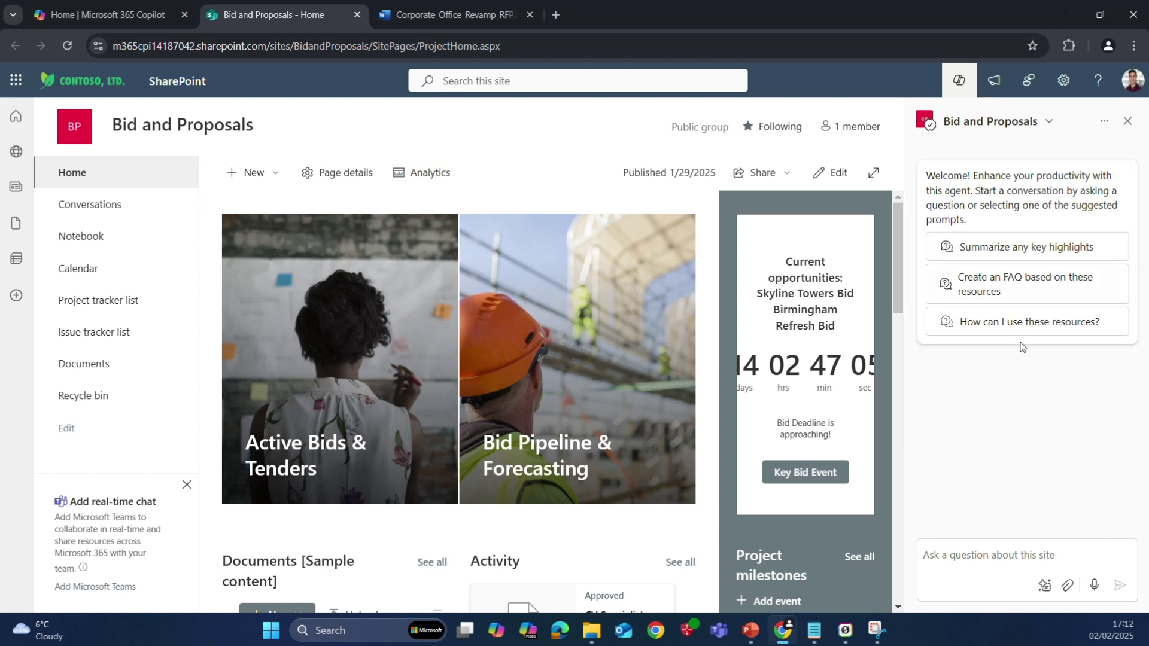
pyautogui.click(988, 569)
pyautogui.write('Find me the latest bid for HVAC technologies')
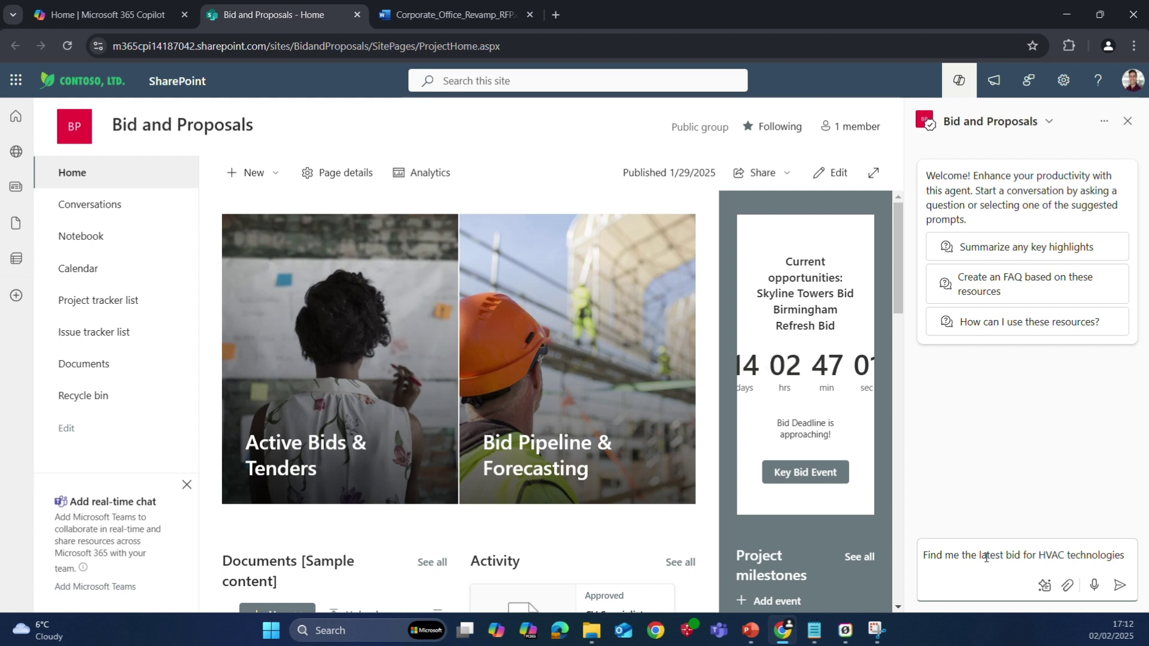
pyautogui.press('Return')
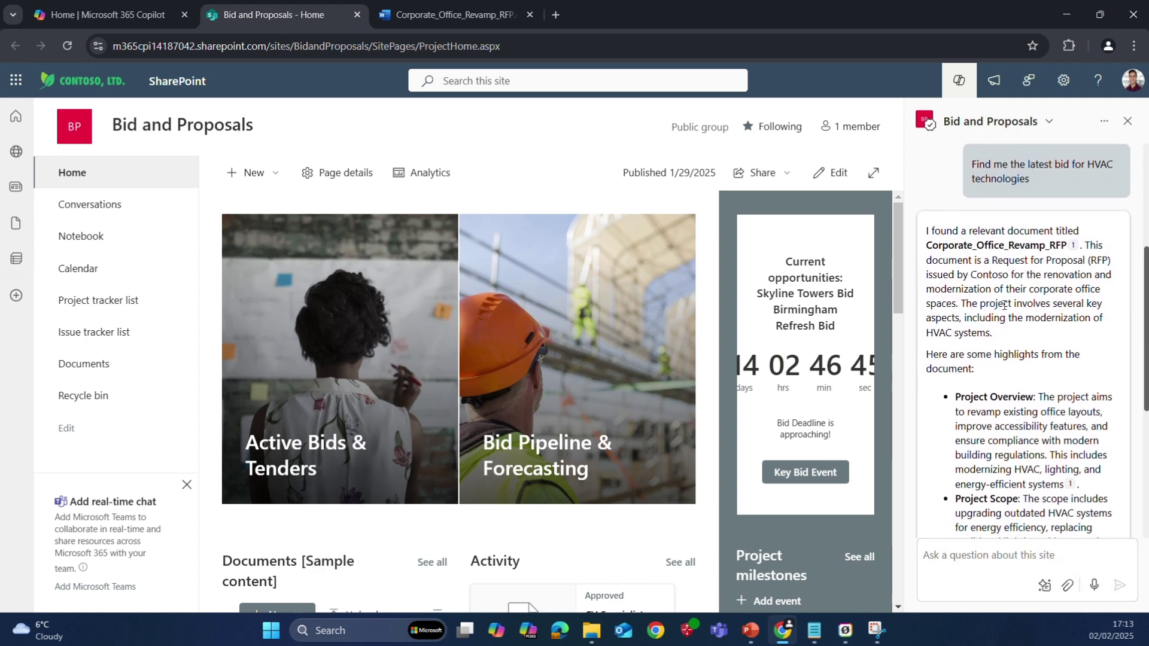
pyautogui.scroll(3, 1090, 281)
pyautogui.scroll(5, 1086, 287)
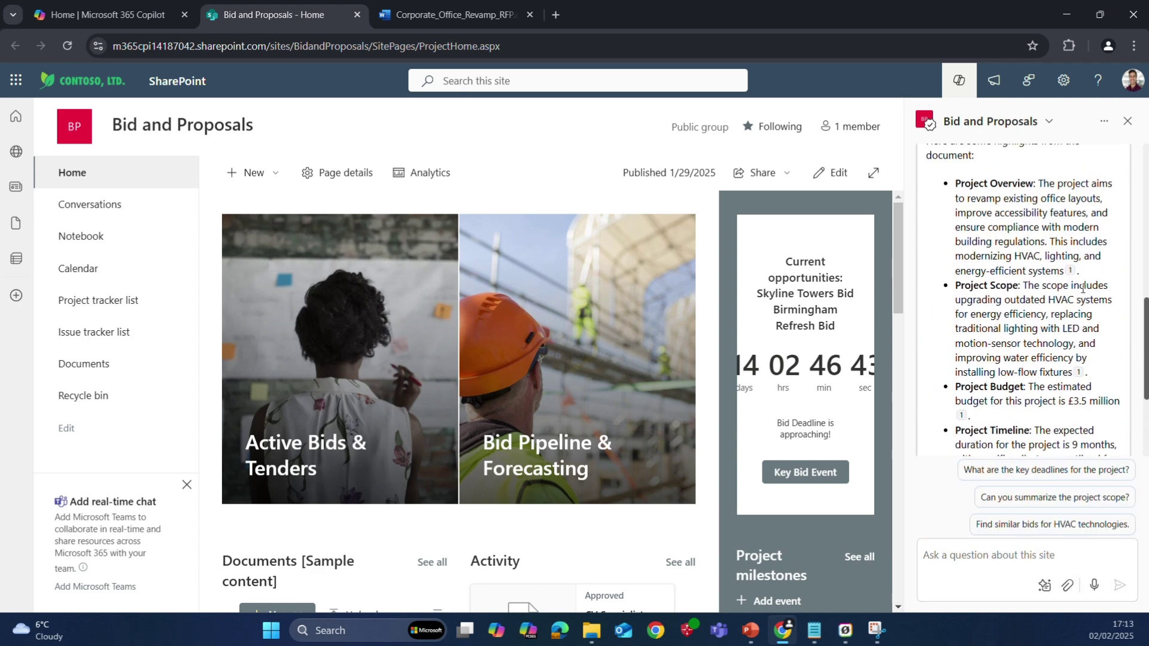
pyautogui.scroll(2, 1073, 255)
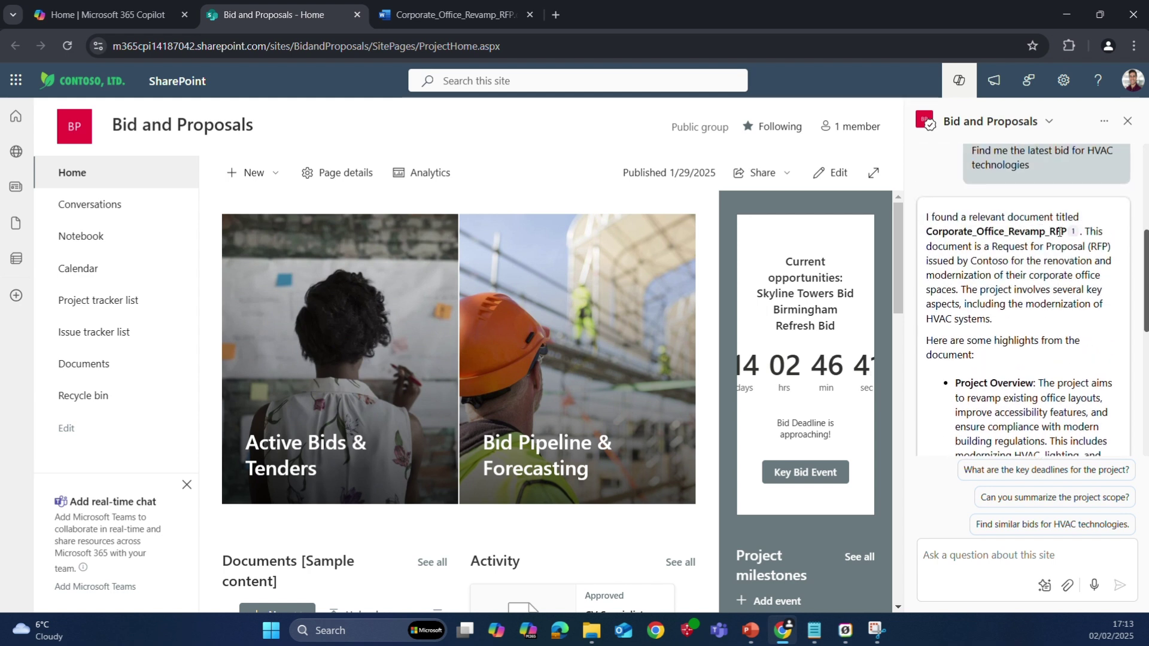
pyautogui.moveTo(1072, 237)
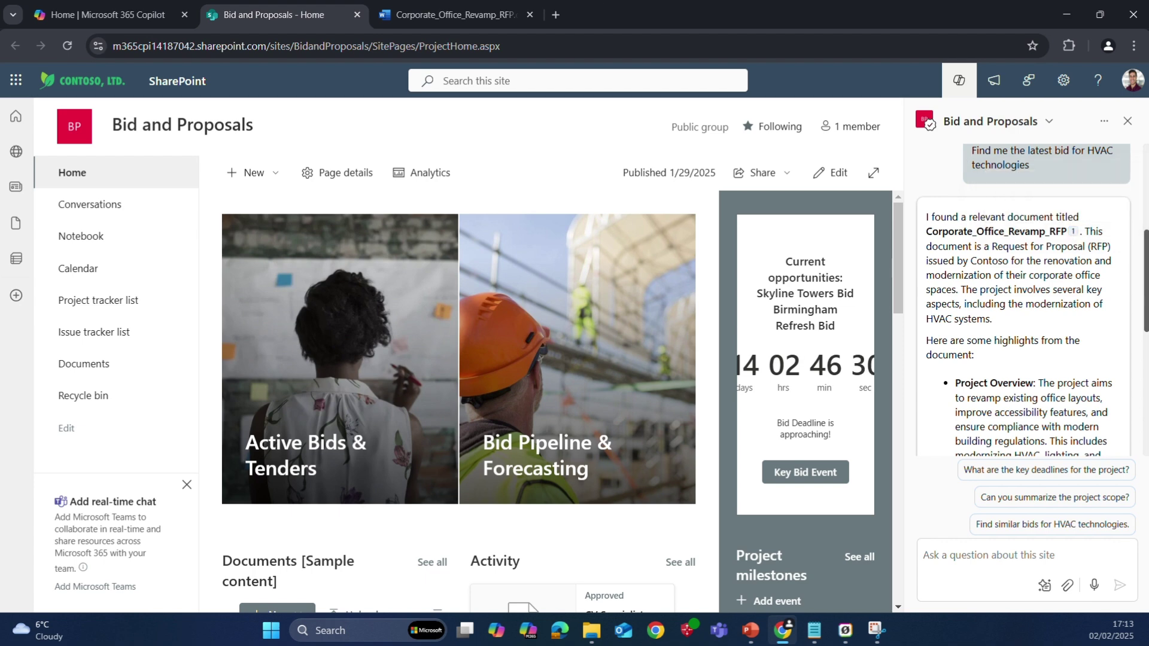
# Switch to the Standards and Policies Agent and ask "List the policies I need to abide by for this project?", referencing Corporate_Office_Revamp_RFP.docx.
pyautogui.click(1050, 123)
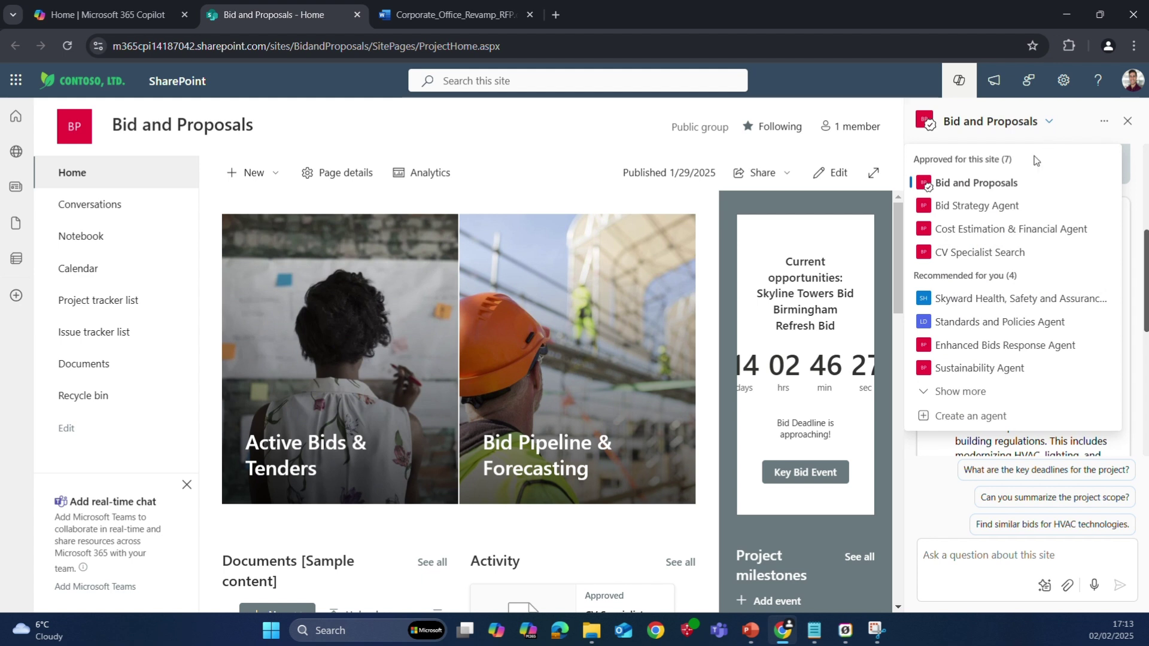
pyautogui.click(1038, 323)
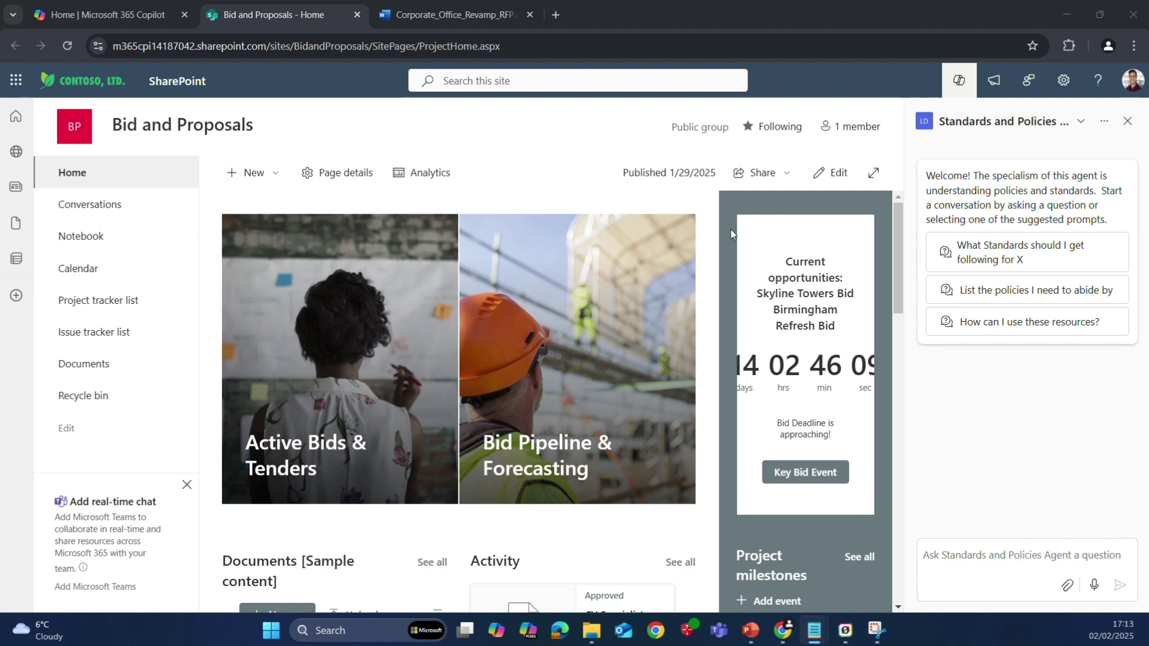
pyautogui.click(951, 553)
pyautogui.write('List the policies I need to abide by for this project?')
pyautogui.write('/corp')
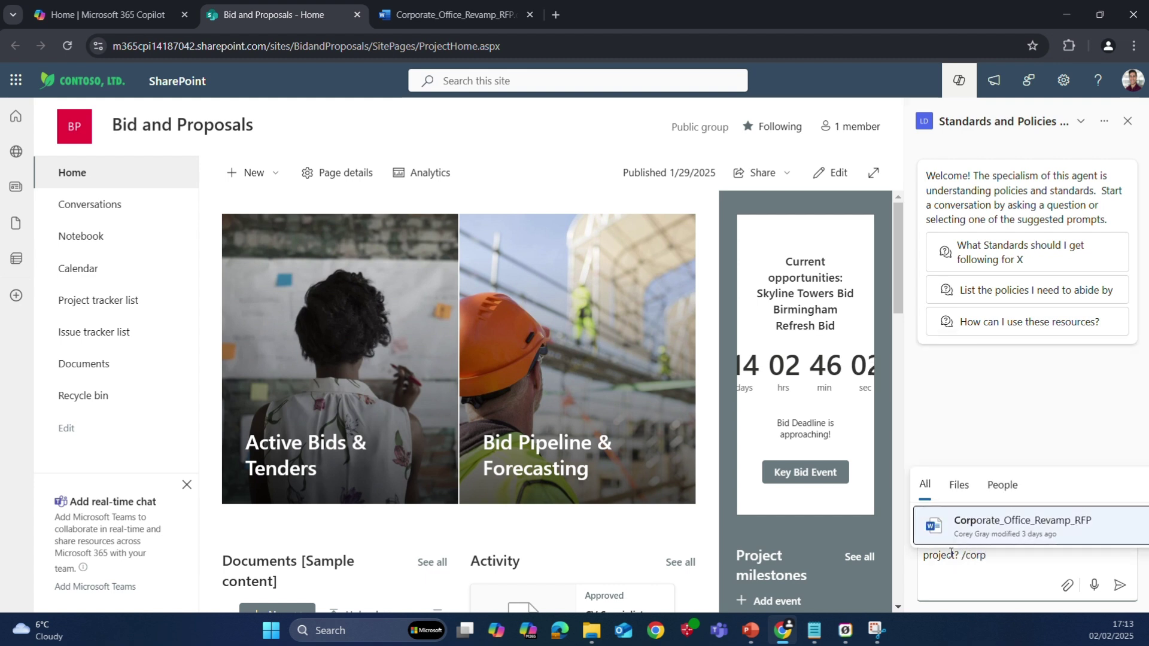
pyautogui.click(1046, 530)
pyautogui.click(1120, 584)
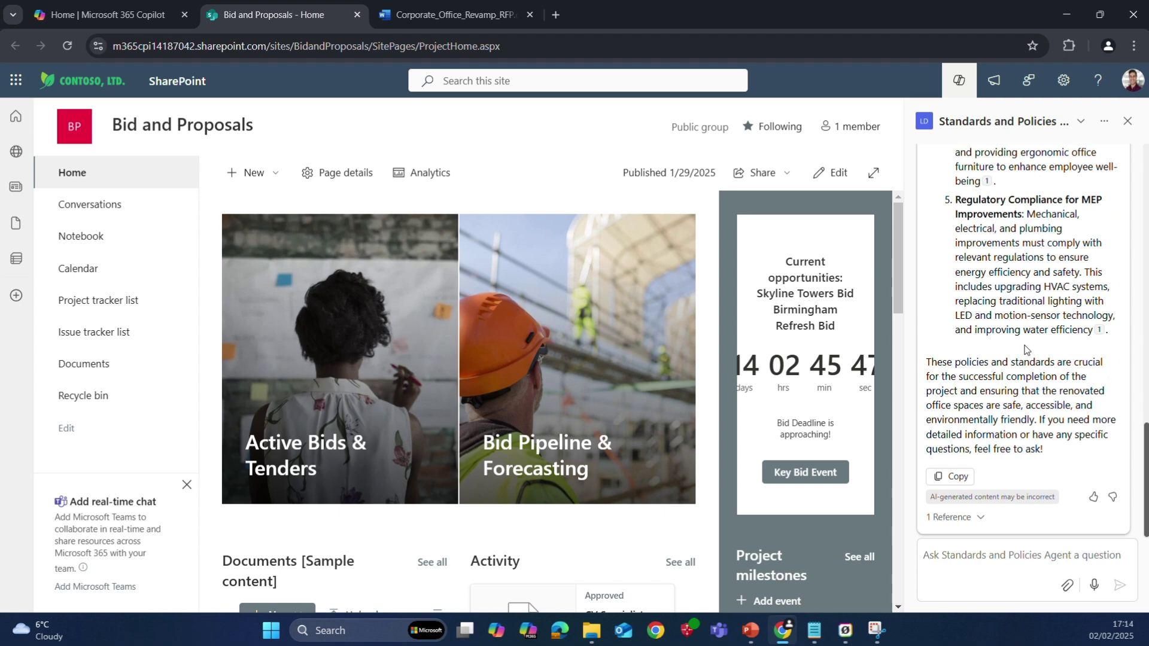
pyautogui.scroll(10, 1024, 350)
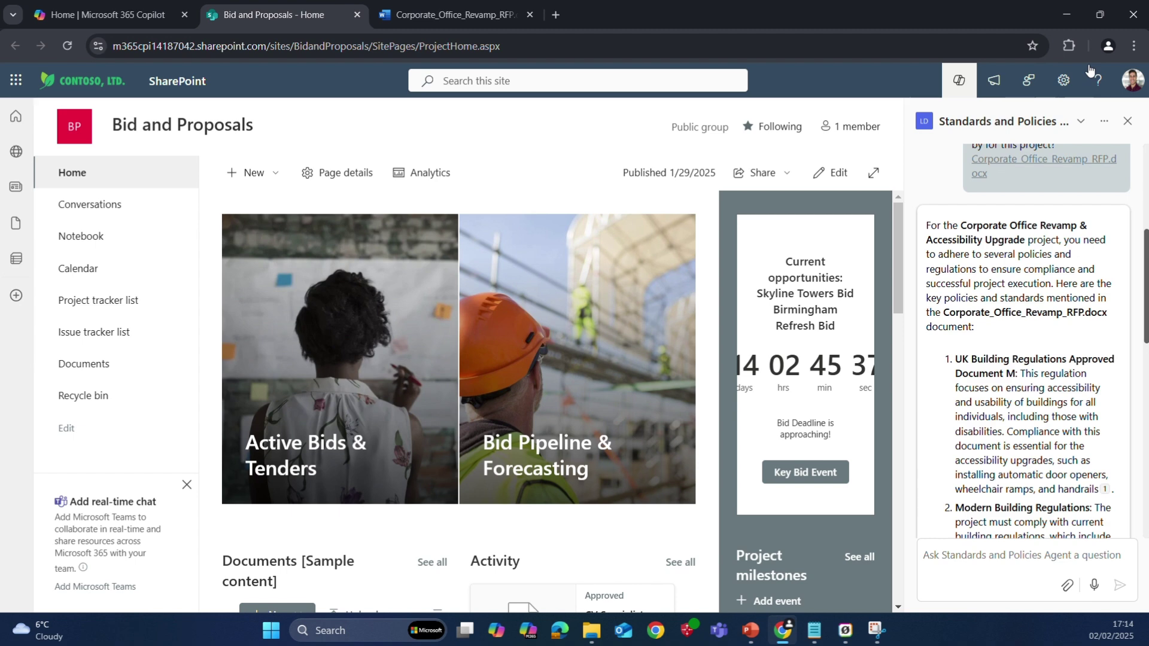
# With the Cost Estimation & Financial Agent, ask "Can you generate a cost estimate for this new project", referencing Corporate_Office_Revamp_RFP.docx, and review the cost breakdown.
pyautogui.click(1080, 125)
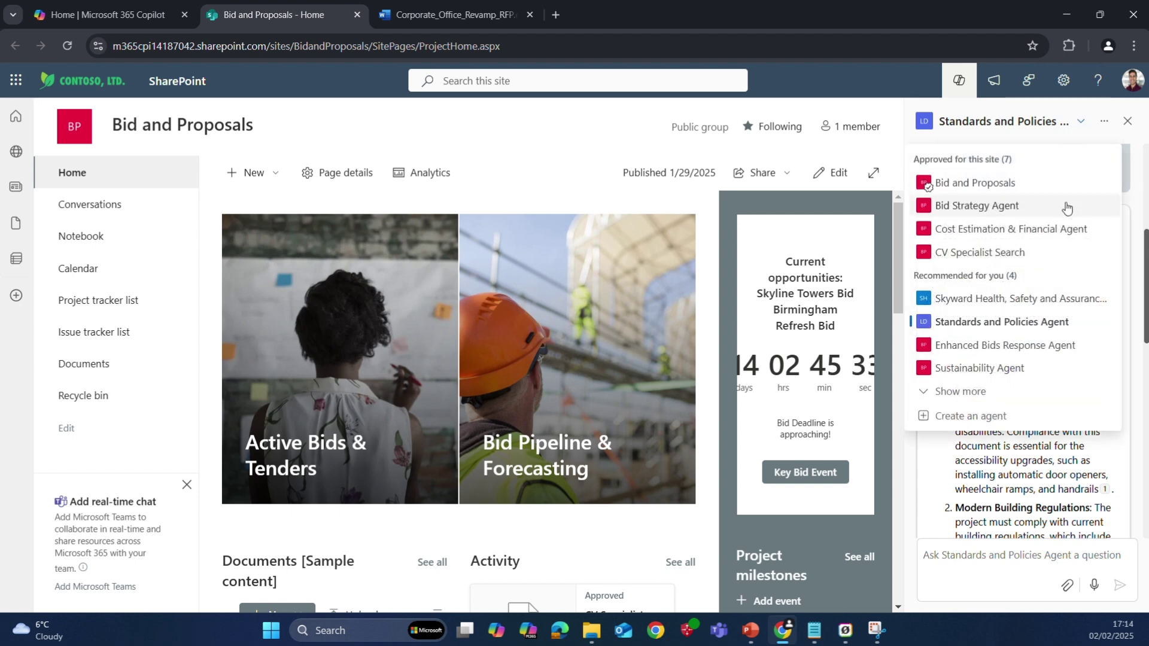
pyautogui.click(1059, 234)
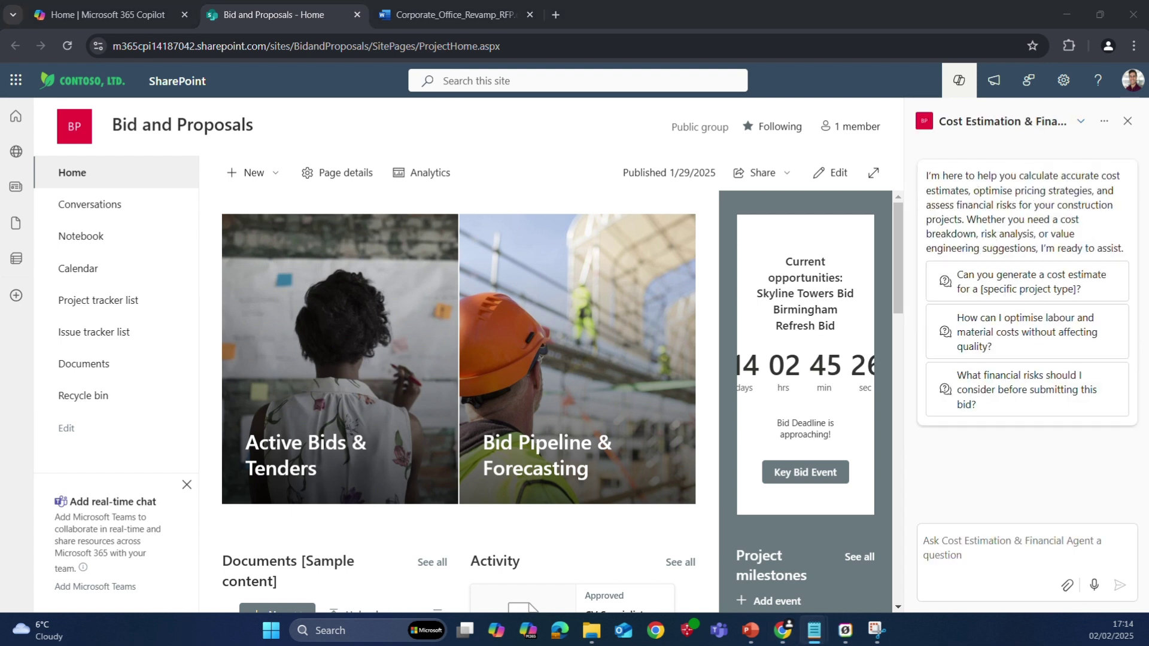
pyautogui.click(950, 541)
pyautogui.write('Can you generate a cost estimate for this new project')
pyautogui.write('/cor')
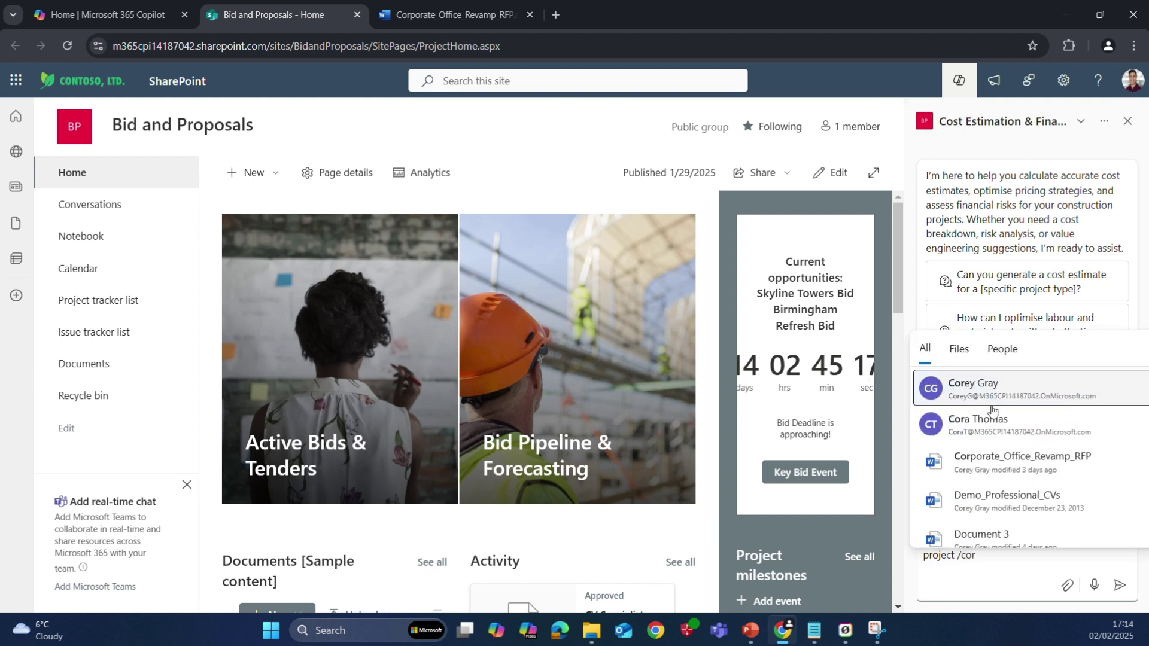
pyautogui.click(1015, 464)
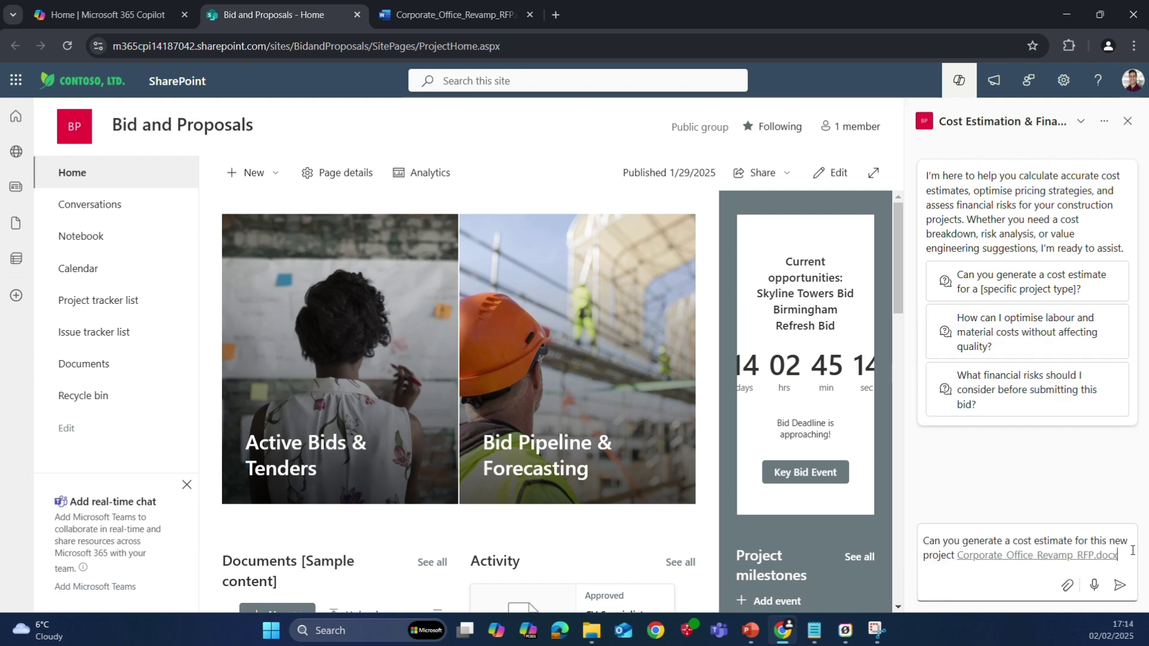
pyautogui.click(1119, 585)
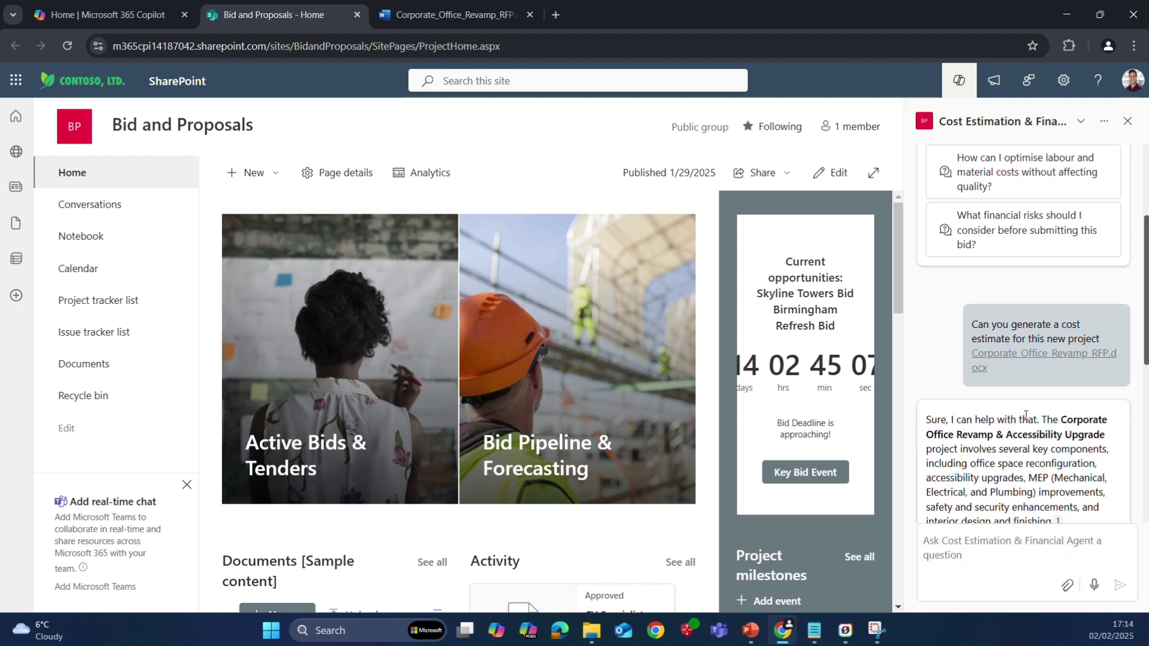
pyautogui.scroll(-4, 1039, 405)
pyautogui.scroll(-8, 1039, 404)
pyautogui.scroll(4, 1039, 404)
pyautogui.scroll(-4, 1040, 404)
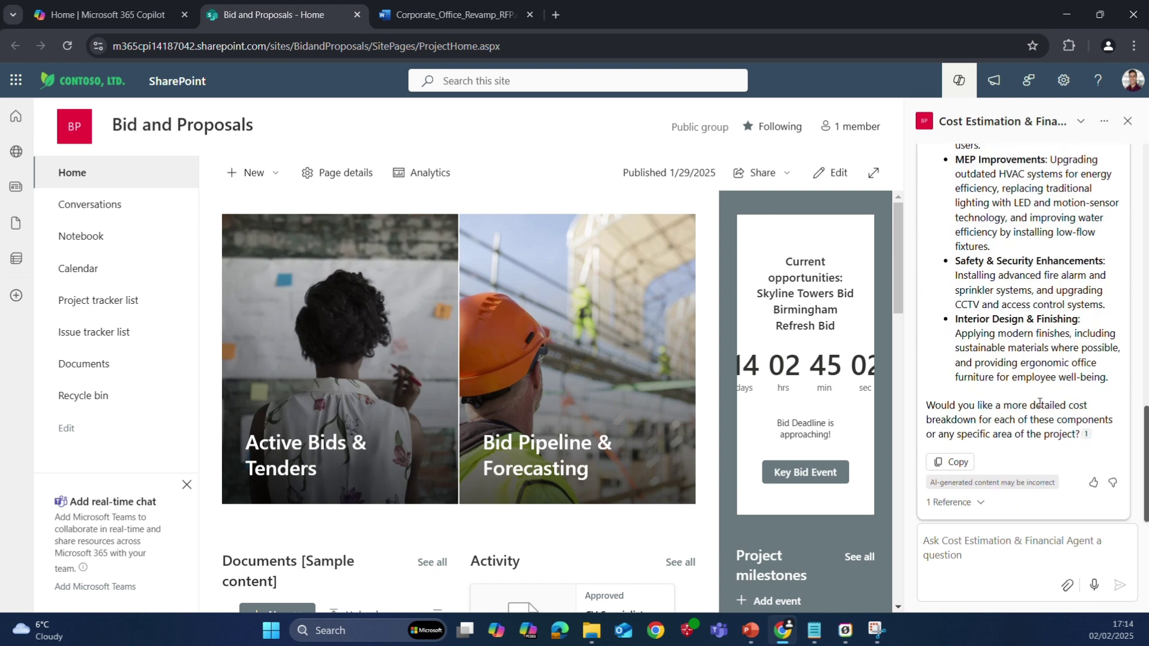
pyautogui.scroll(6, 1040, 403)
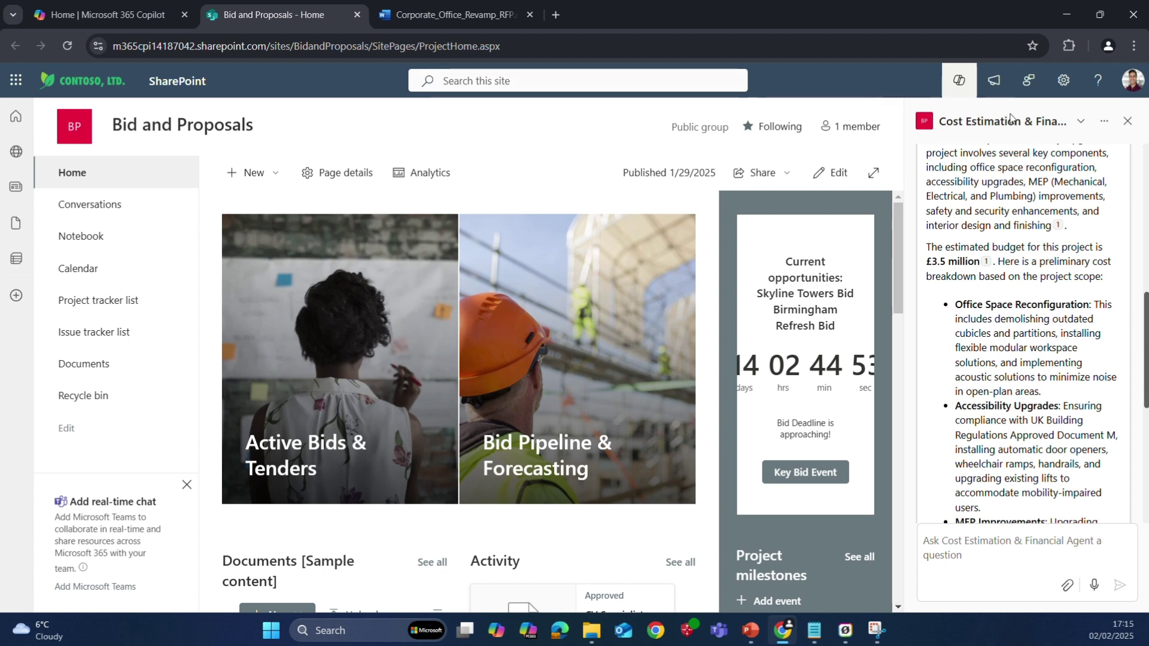
# Switch to the CV Specialist Search agent and ask "Which candidates have experience in project management?".
pyautogui.click(1081, 122)
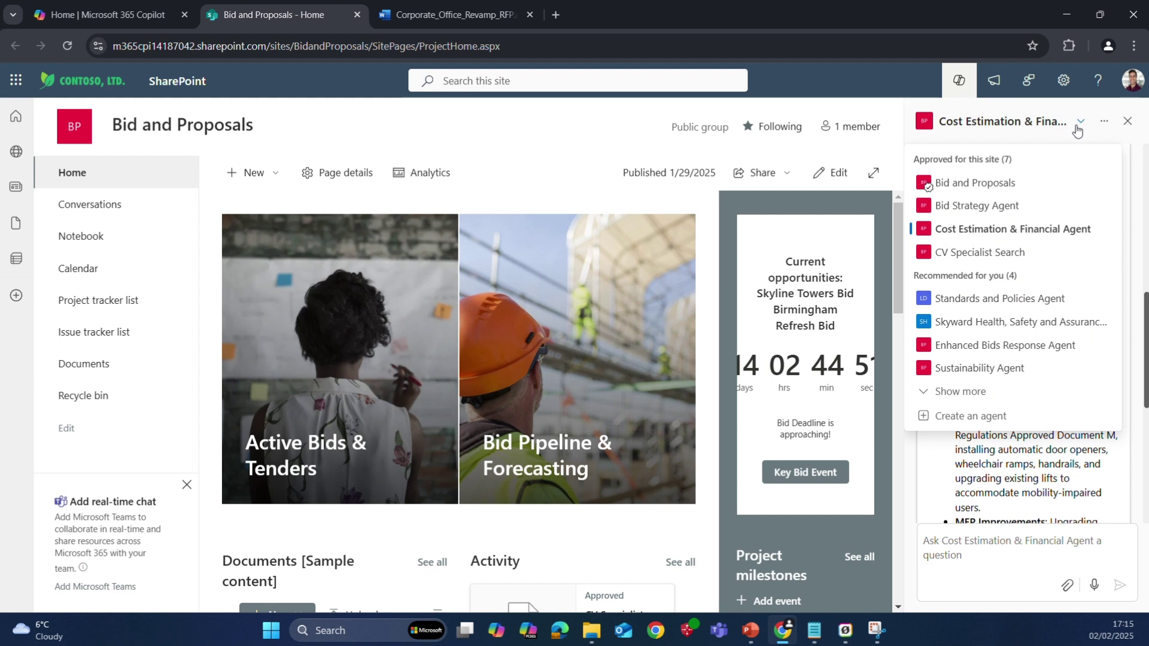
pyautogui.click(999, 252)
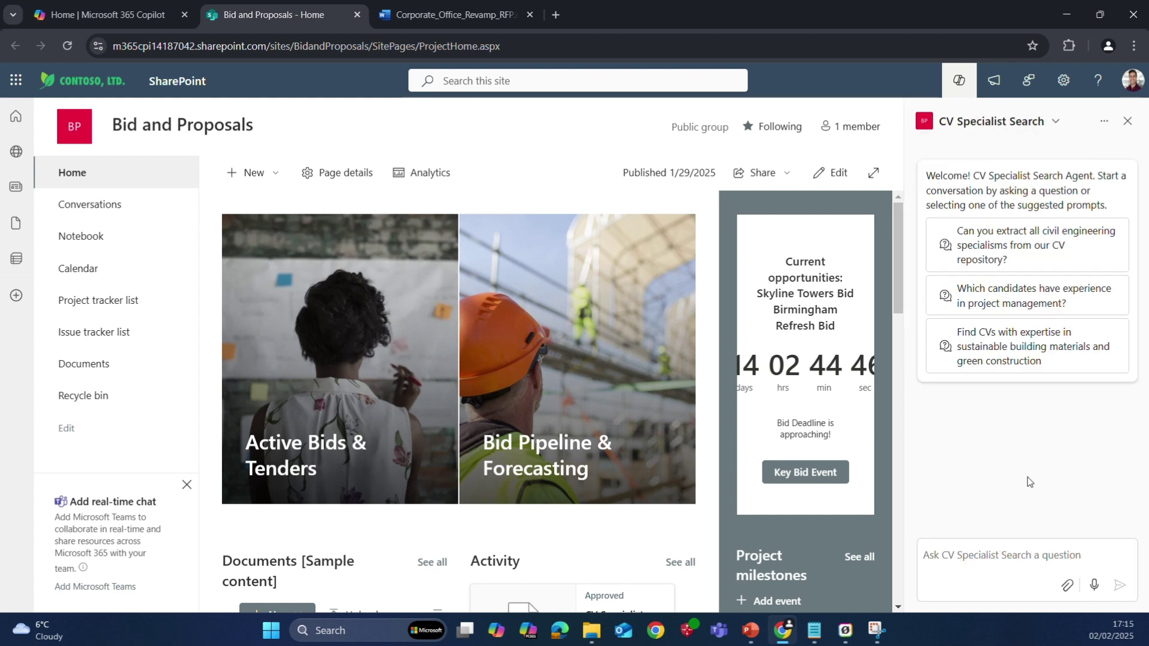
pyautogui.click(814, 630)
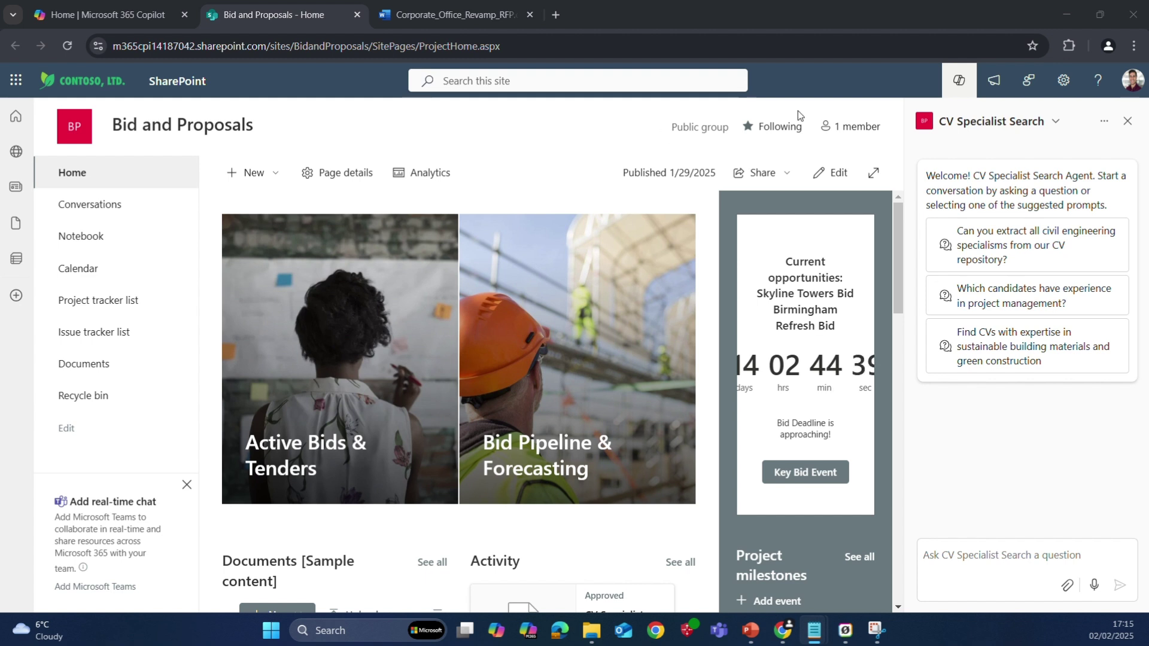
pyautogui.click(952, 551)
pyautogui.write('Which candidates have experience in project management?')
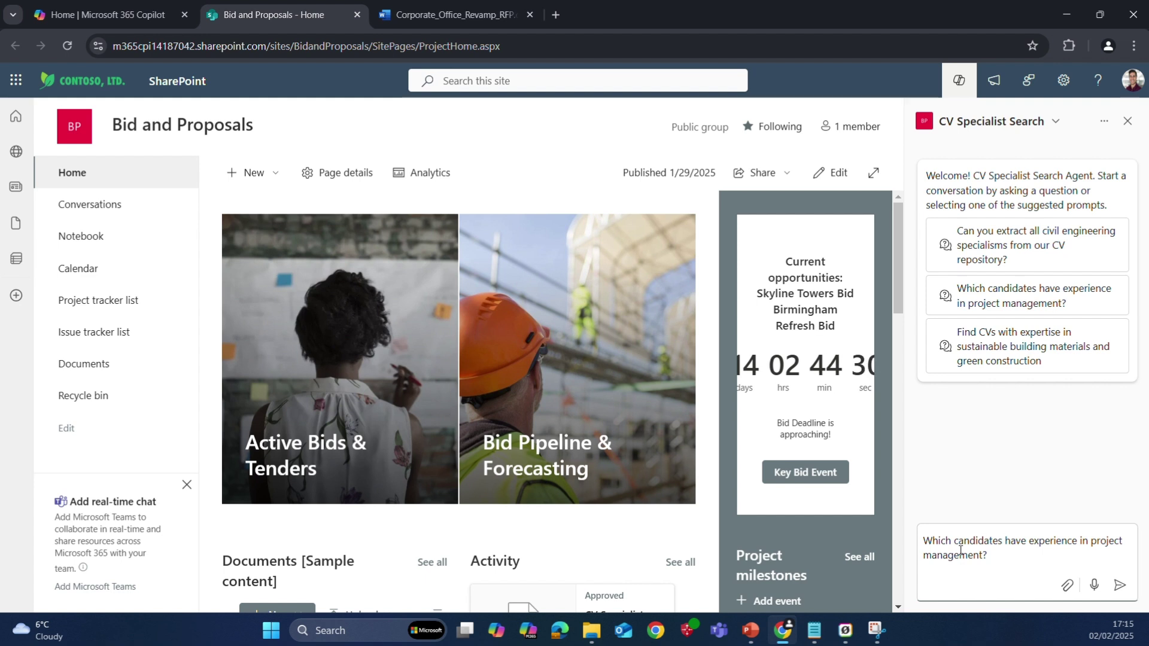
pyautogui.press('Return')
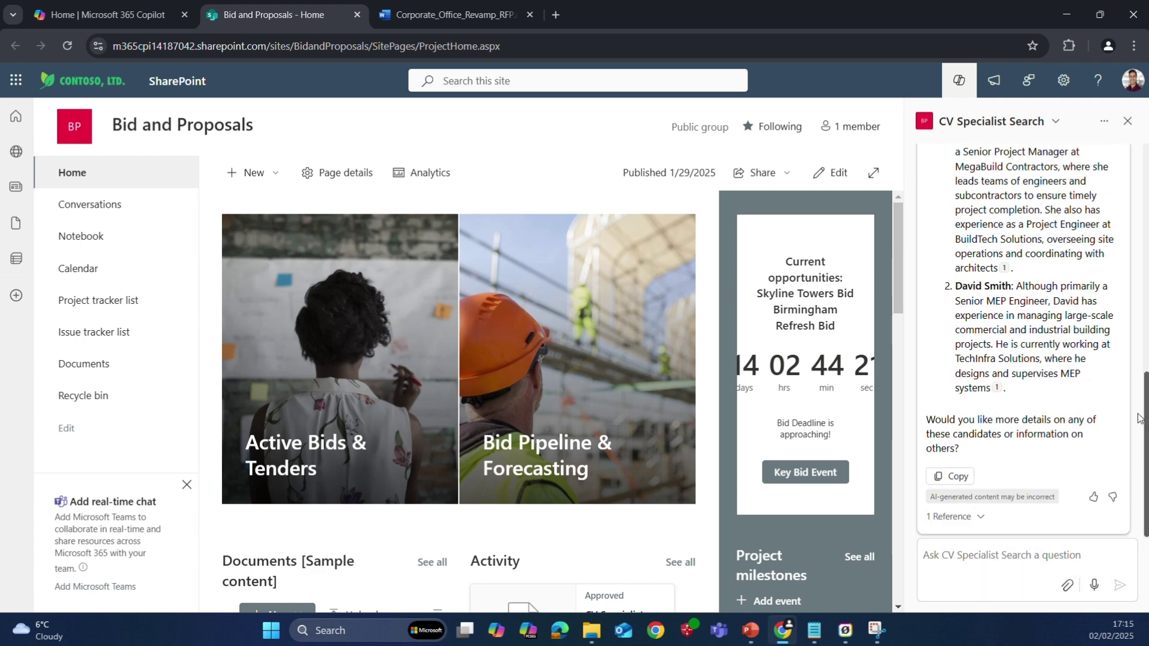
# Review the candidate list in the reply, highlighting the first candidate's project manager role and PMP certification.
pyautogui.scroll(3, 1144, 342)
pyautogui.scroll(1, 1144, 342)
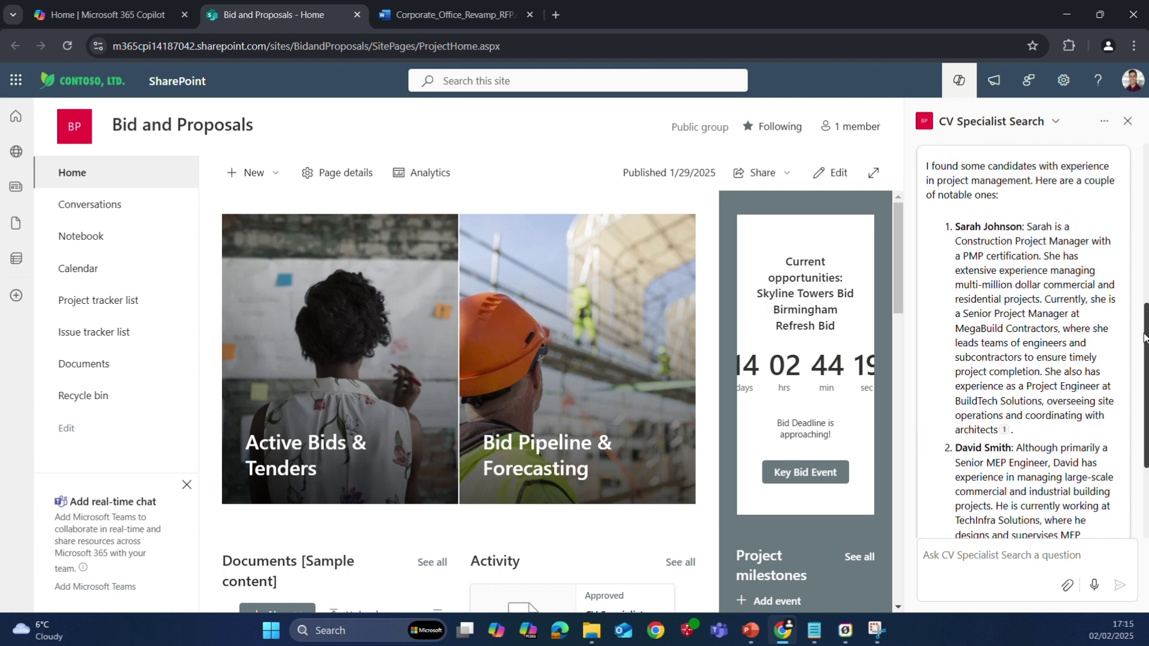
pyautogui.moveTo(955, 231); pyautogui.dragTo(1112, 245)
pyautogui.click(1063, 234)
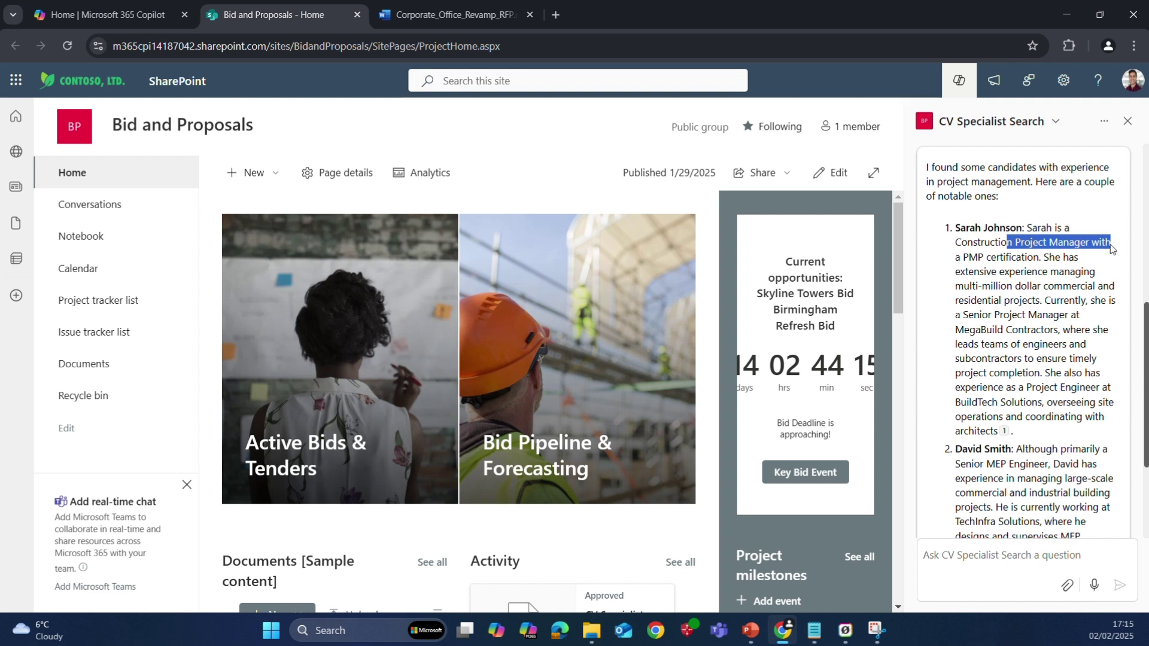
pyautogui.moveTo(956, 257); pyautogui.dragTo(1047, 262)
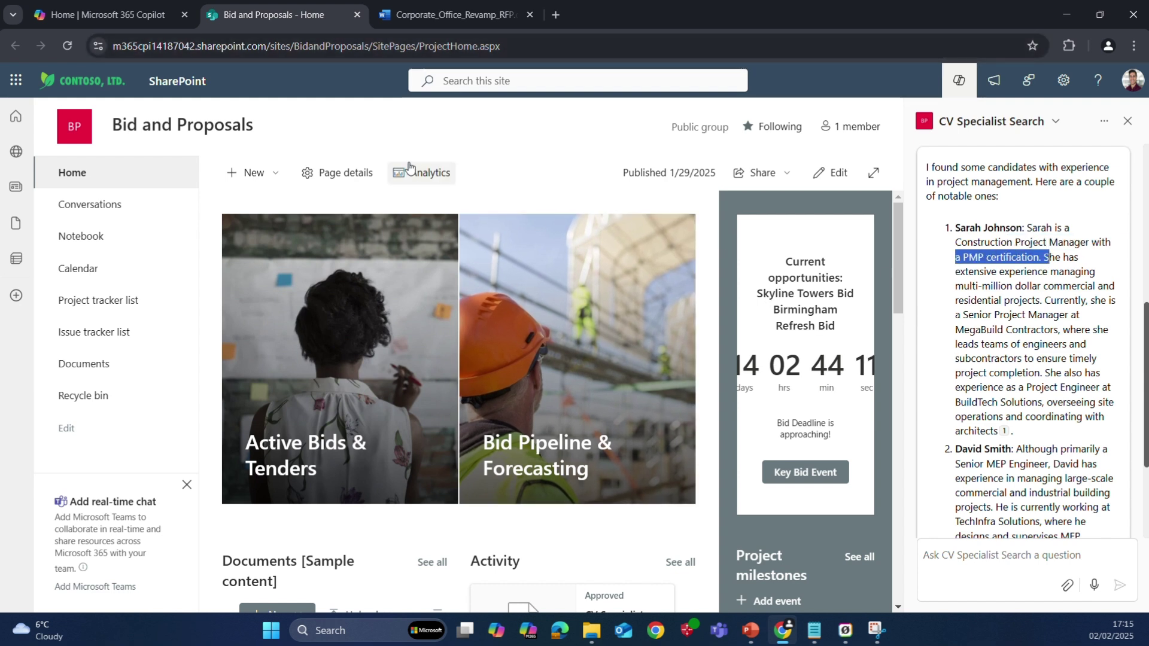
# Switch to the Corporate_Office_Revamp_RFP document in Word, expand its Copilot Summary, and open the Compliance Guardian - Agent in Copilot.
pyautogui.click(421, 17)
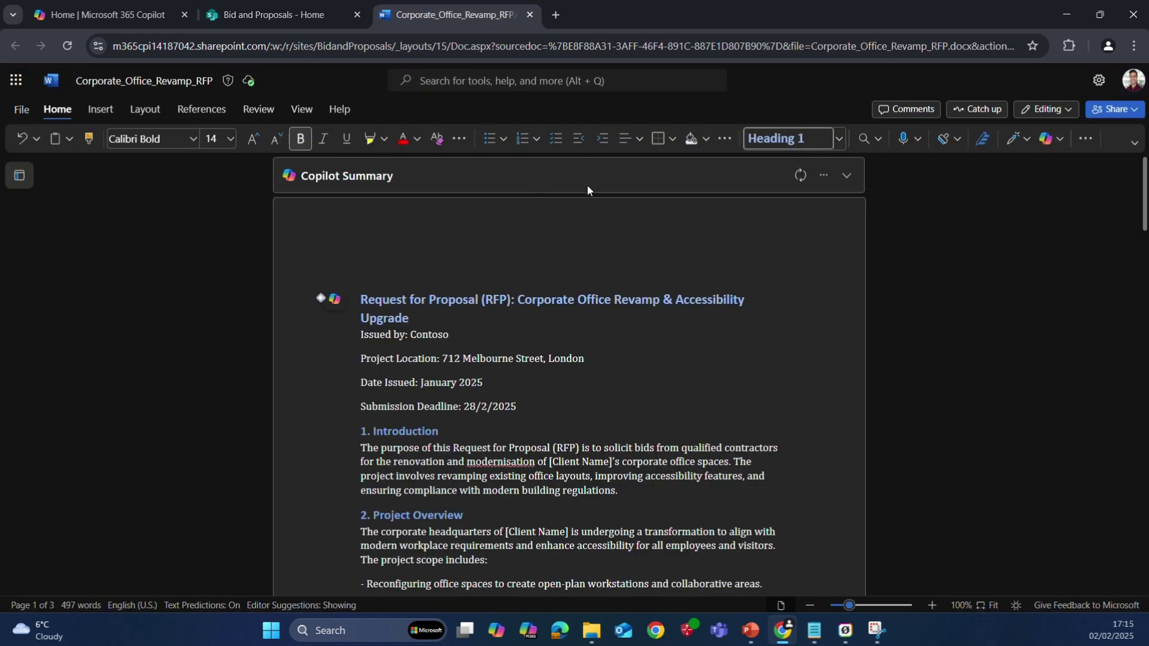
pyautogui.click(551, 178)
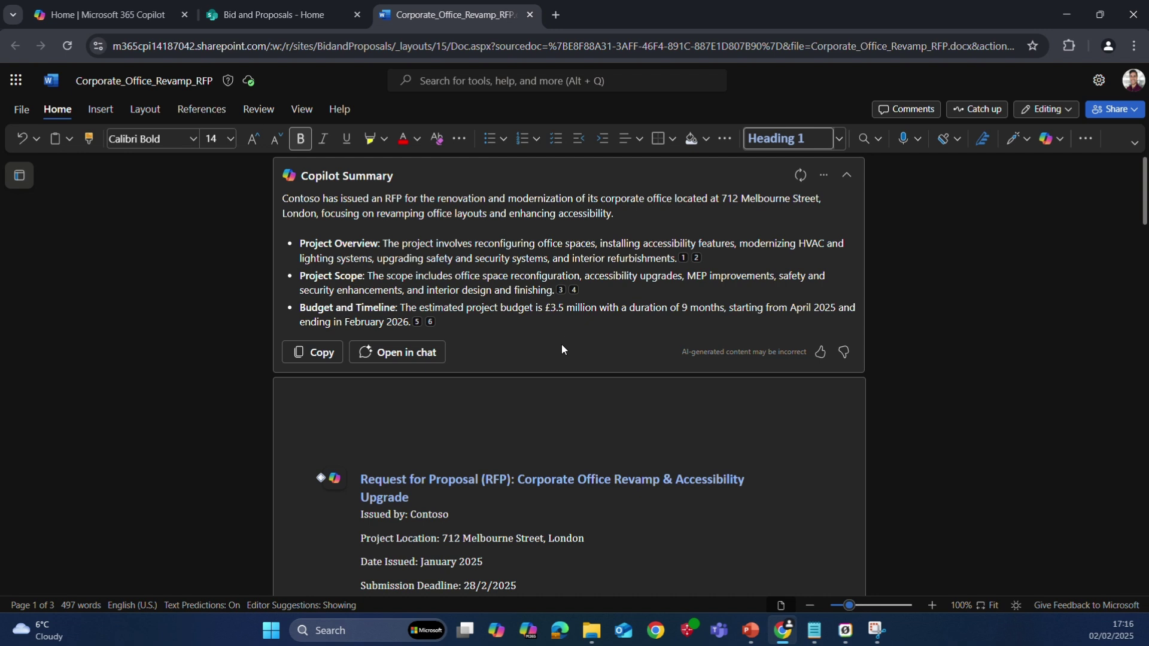
pyautogui.click(1048, 142)
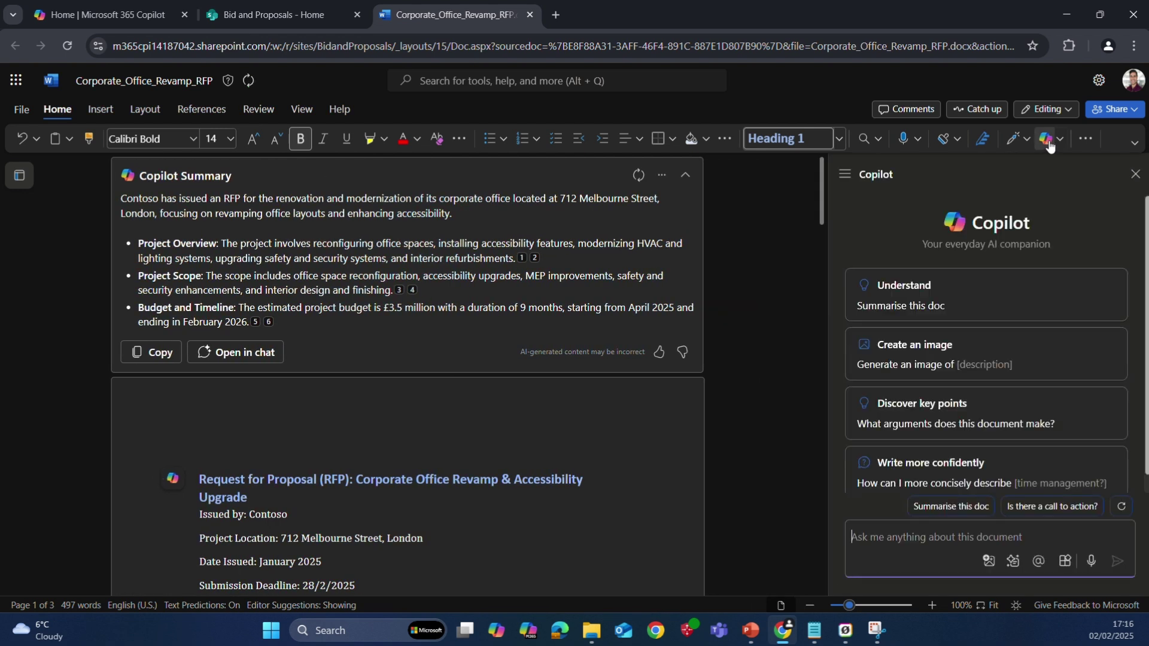
pyautogui.click(897, 562)
pyautogui.click(846, 175)
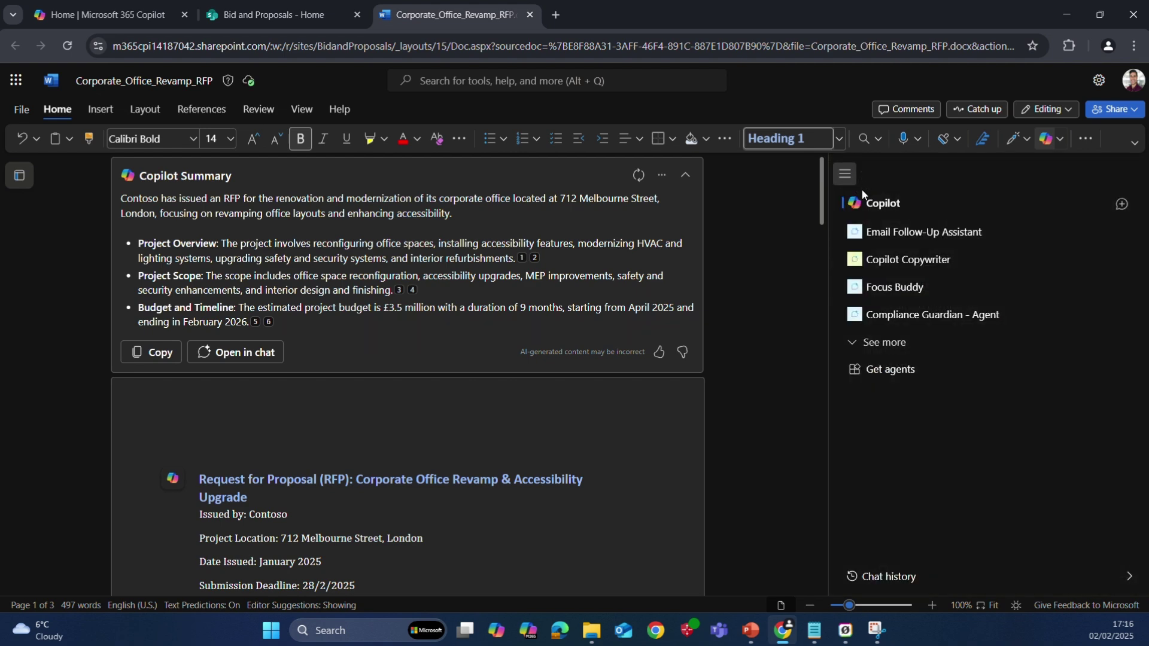
pyautogui.click(905, 317)
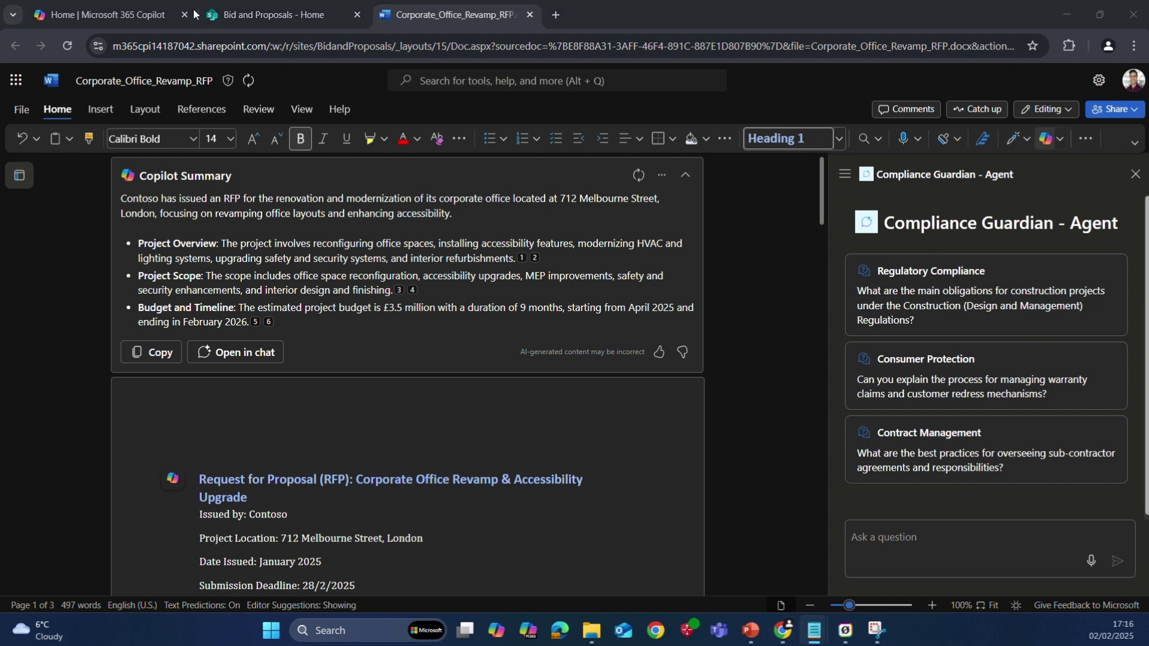
# Ask "What are the main obligations for construction projects under the Construction Regulations in this document?" and read through the agent's answer.
pyautogui.click(892, 542)
pyautogui.write('What are the main obligations for construction projects under the Construction Regulations in this document?')
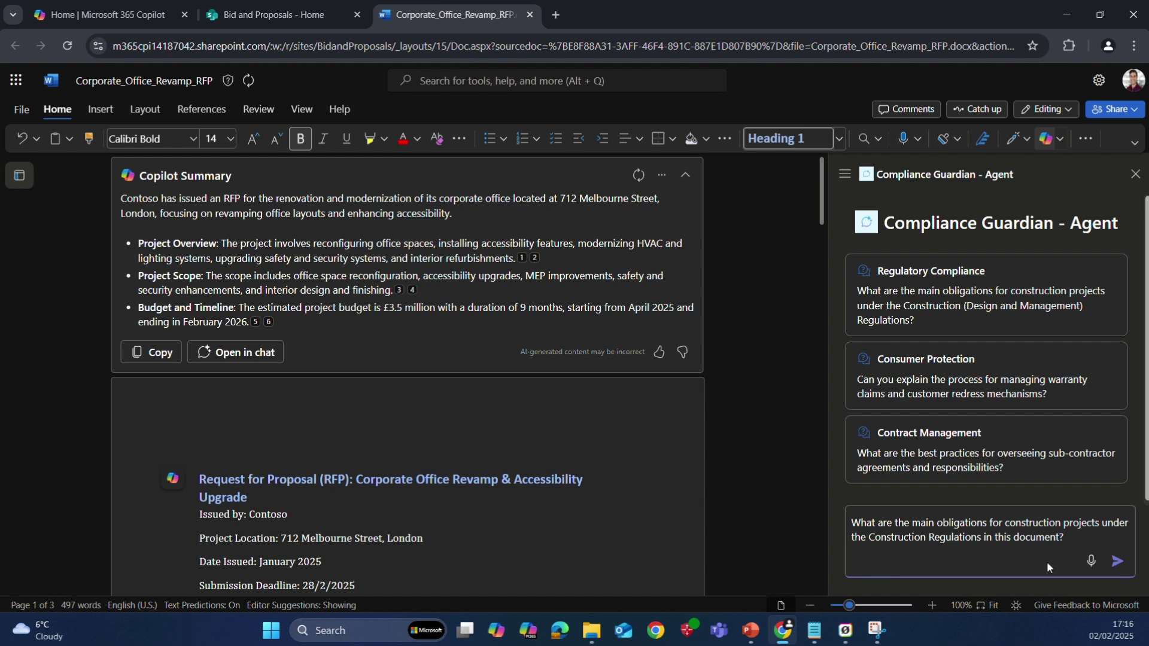
pyautogui.click(1117, 561)
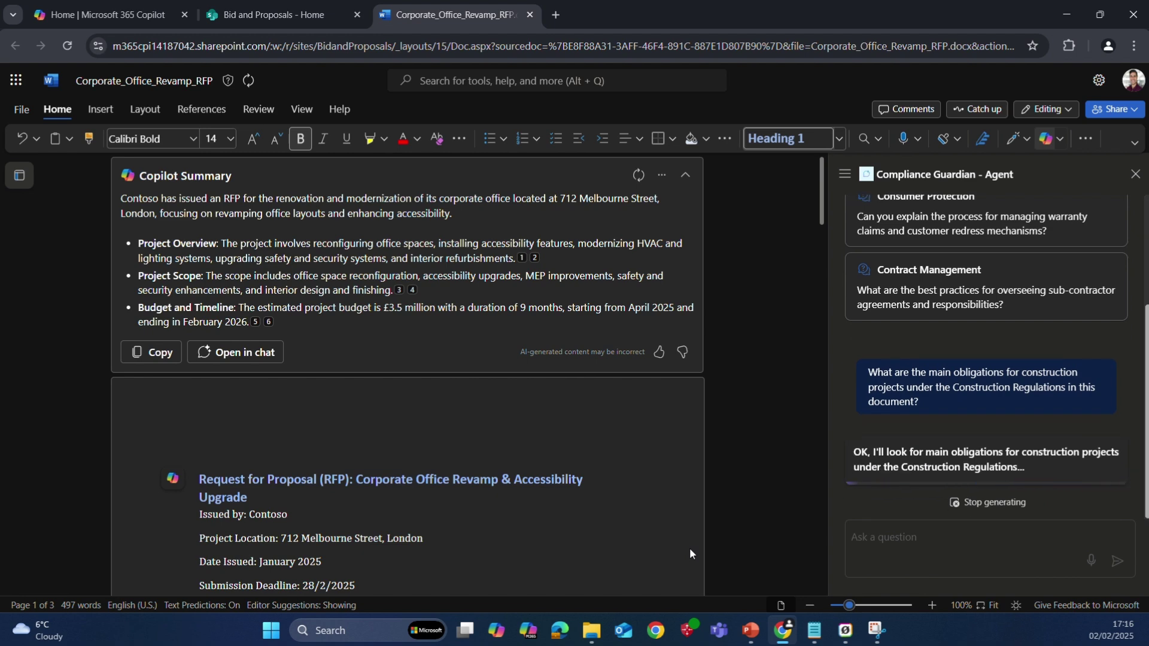
pyautogui.scroll(-2, 596, 446)
pyautogui.scroll(-2, 534, 461)
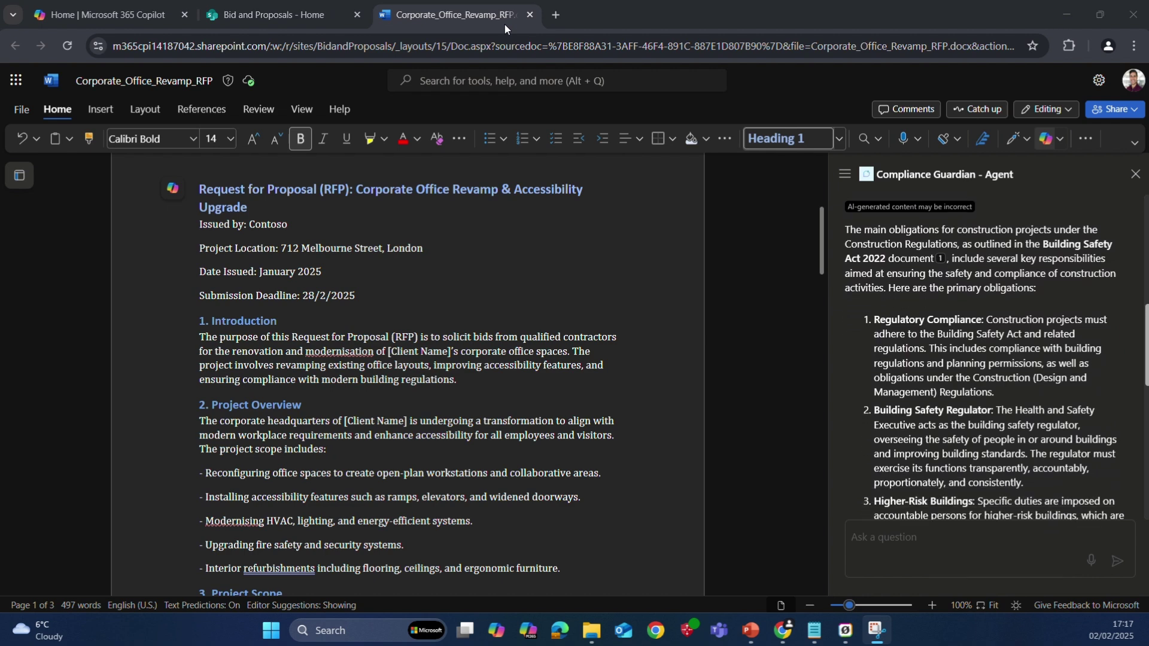
pyautogui.scroll(2, 1022, 375)
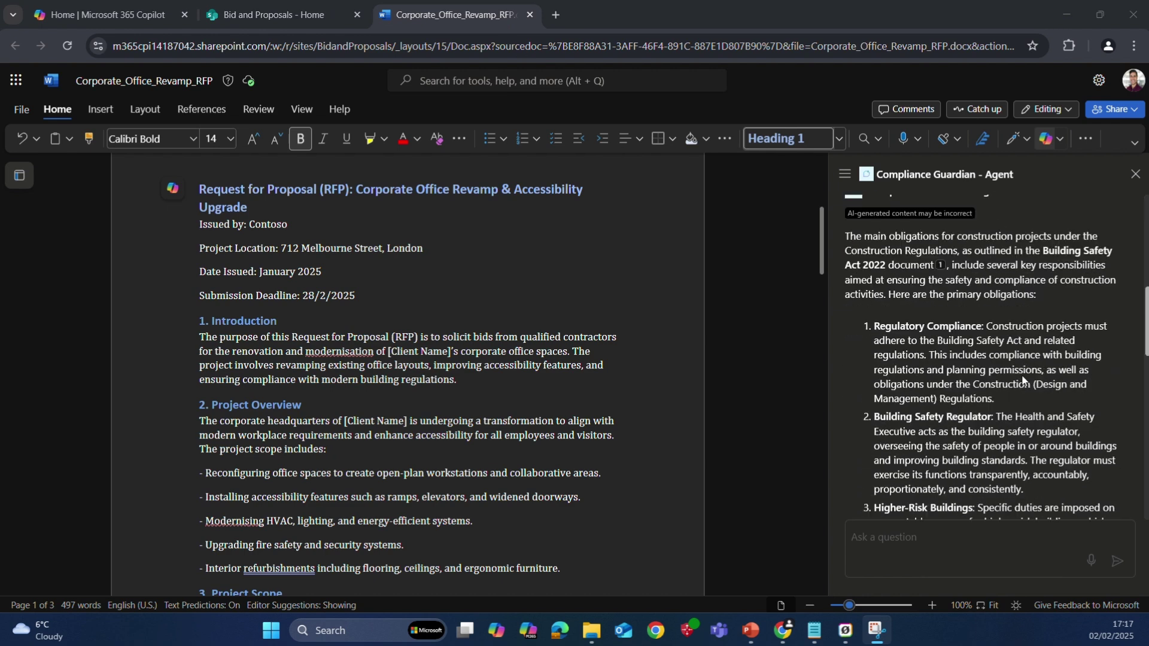
pyautogui.scroll(5, 1023, 383)
pyautogui.scroll(4, 1027, 403)
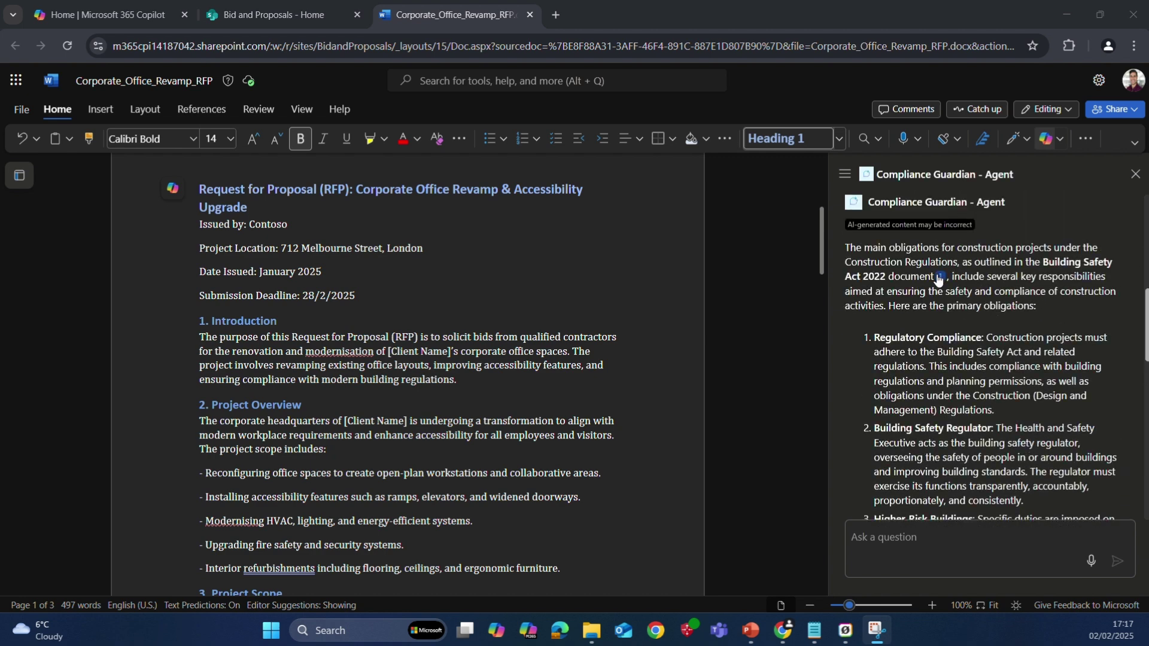
pyautogui.scroll(-5, 958, 354)
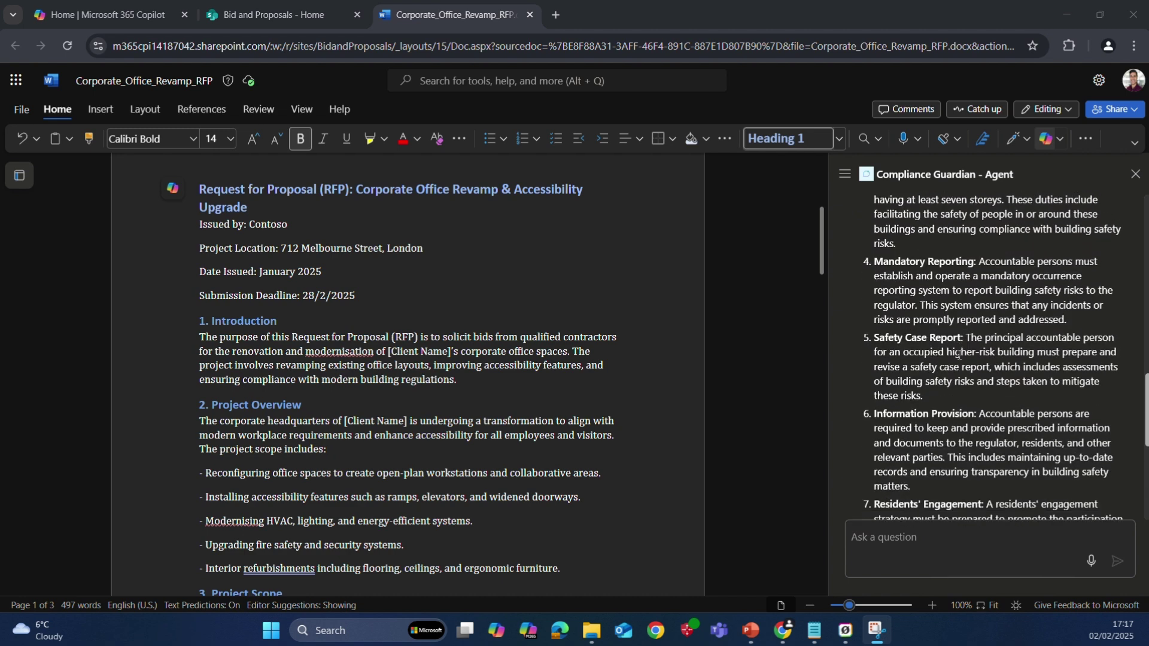